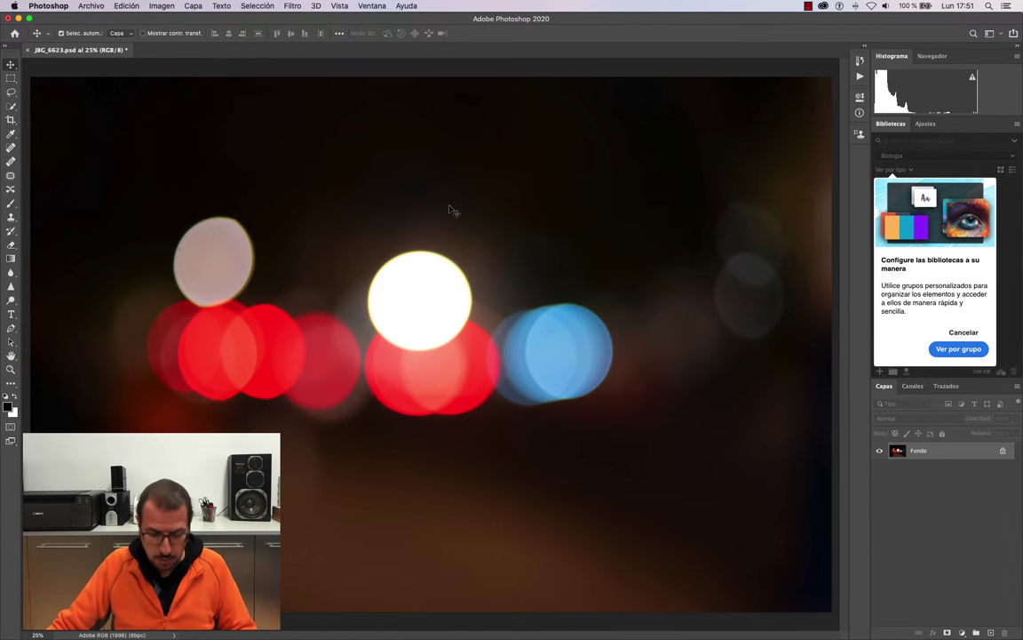
Open JBG_6623.tif as a new document.
{"action": "key", "text": "super+o"}
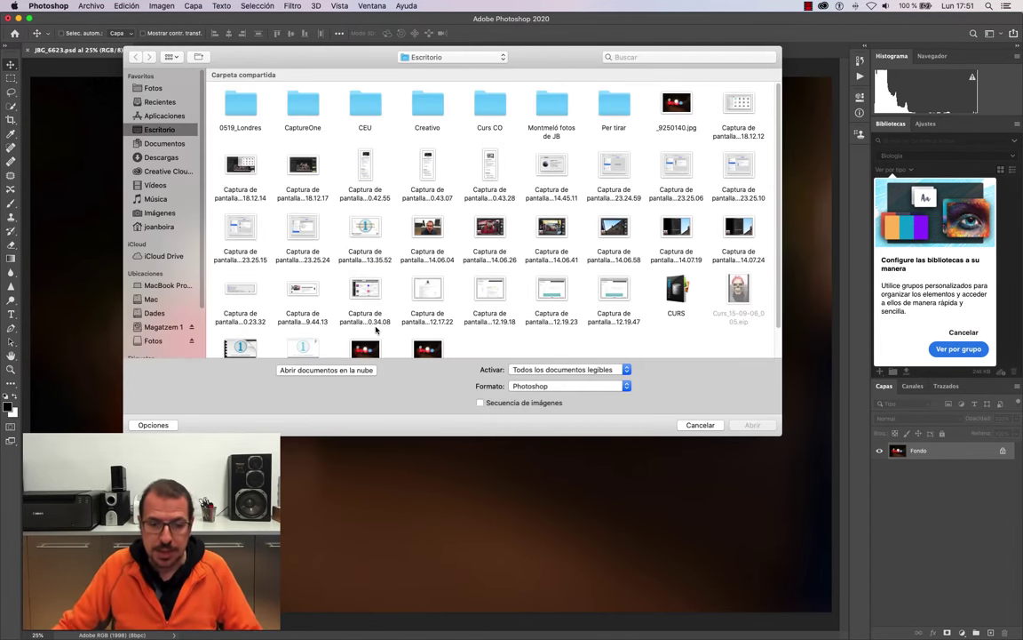
{"action": "scroll", "coordinate": [375, 329], "scroll_direction": "down", "scroll_amount": 3}
{"action": "left_click", "coordinate": [427, 320]}
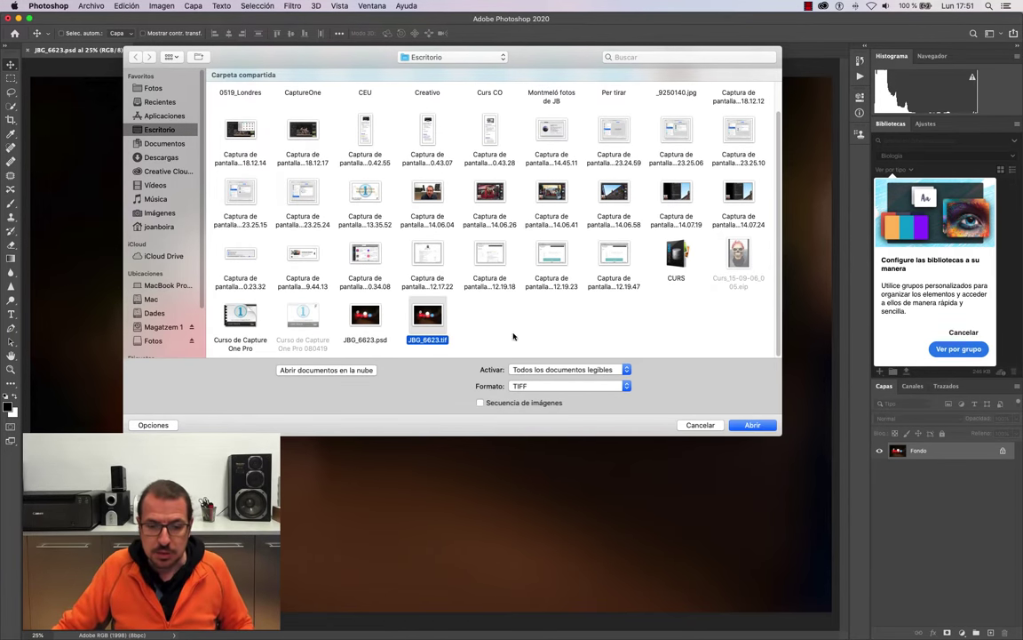
{"action": "left_click", "coordinate": [753, 426]}
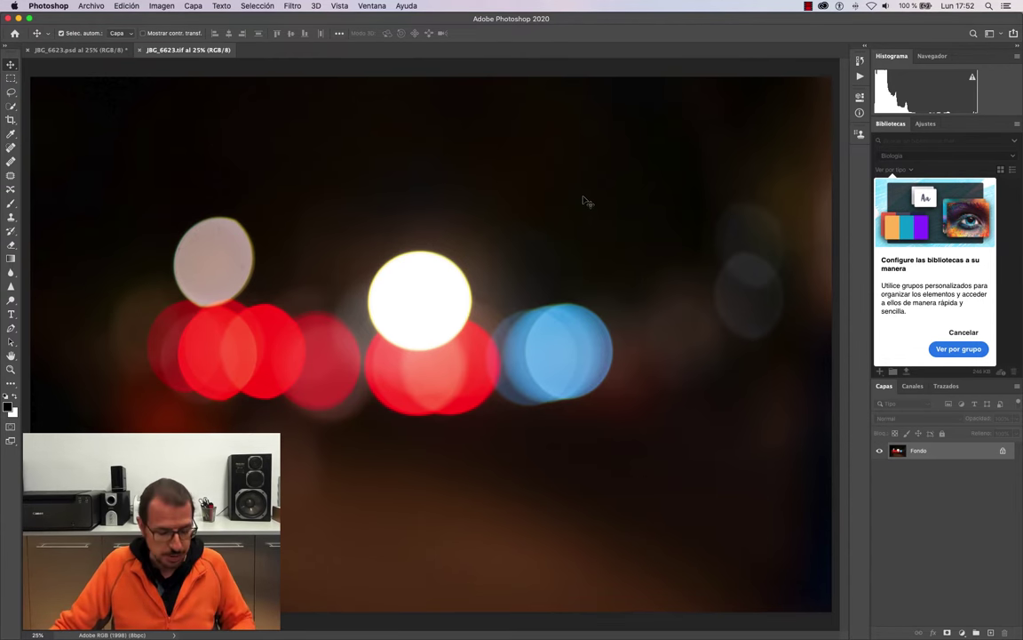
Open the JPEG _9250140.jpg from the desktop.
{"action": "key", "text": "super+o"}
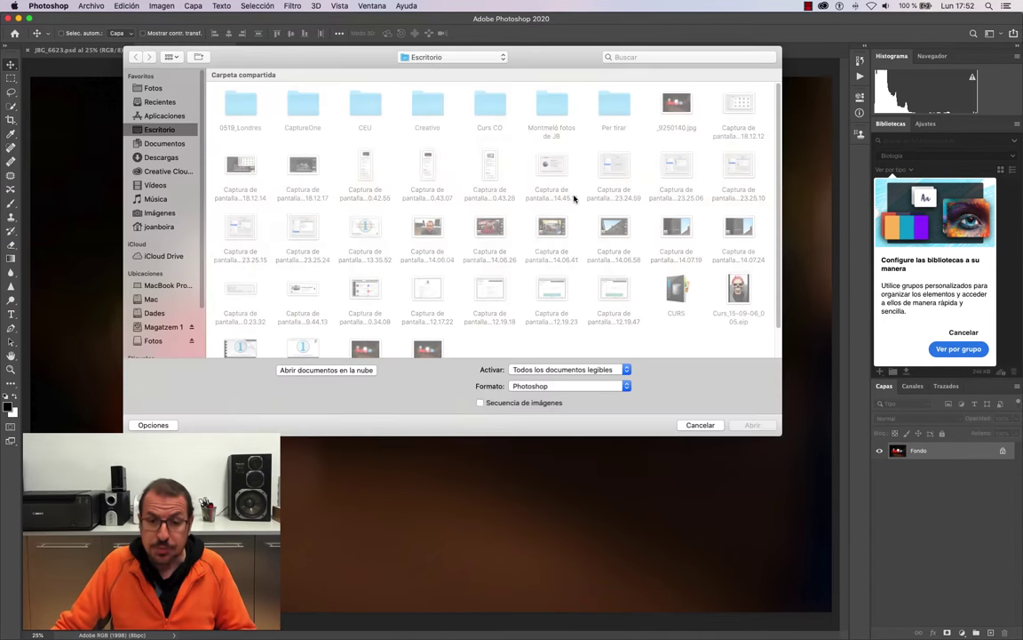
{"action": "left_click", "coordinate": [678, 114]}
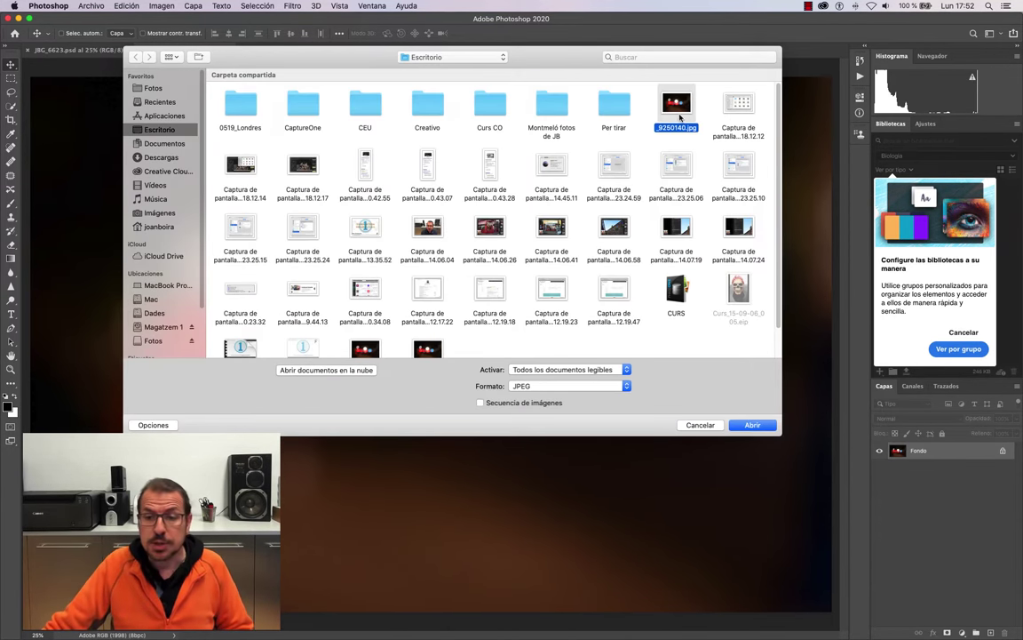
{"action": "left_click", "coordinate": [751, 426]}
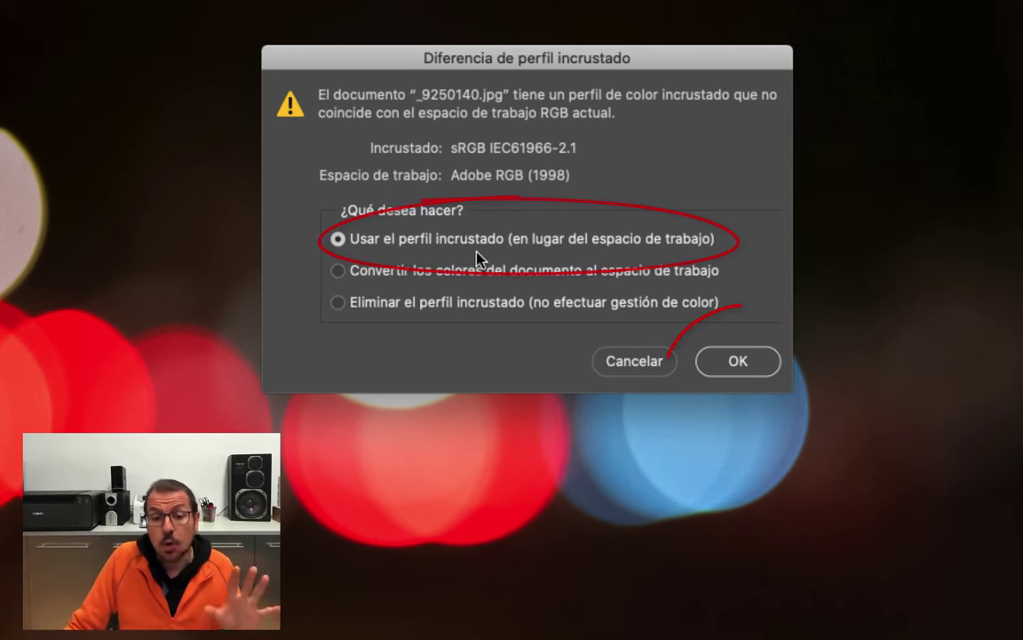
Keep _9250140.jpg's embedded sRGB profile, then compare it against JBG_6623.tif's Adobe RGB (1998) profile.
{"action": "left_click", "coordinate": [747, 371]}
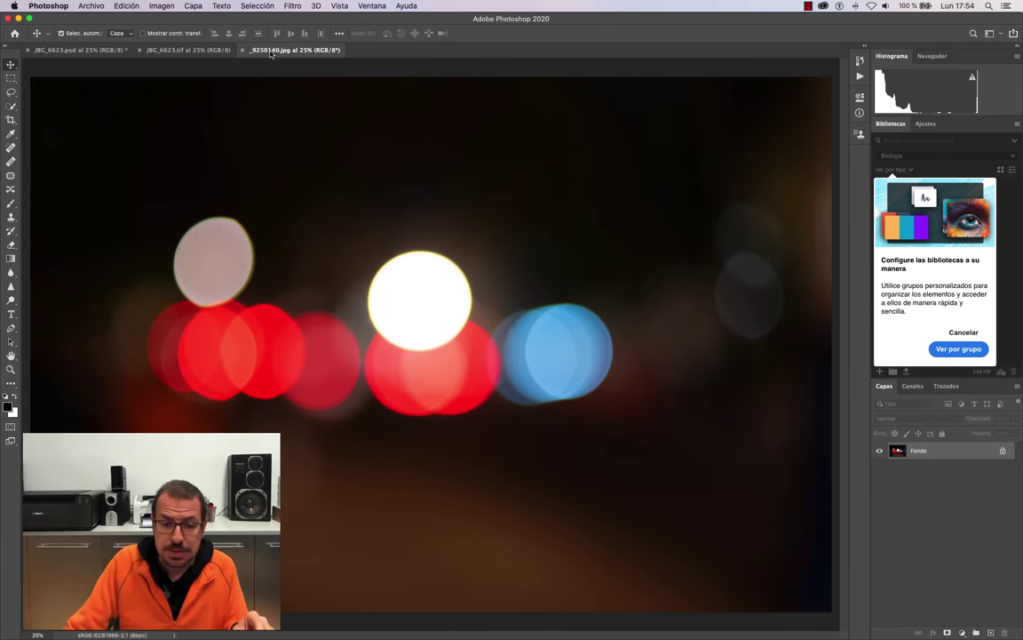
{"action": "left_click", "coordinate": [208, 54]}
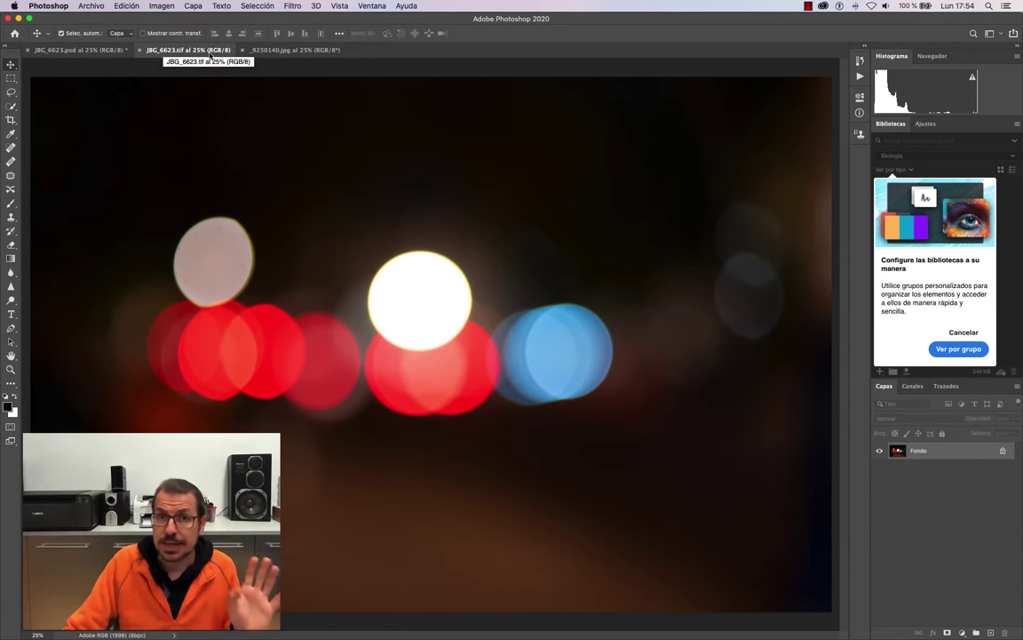
{"action": "left_click", "coordinate": [294, 50]}
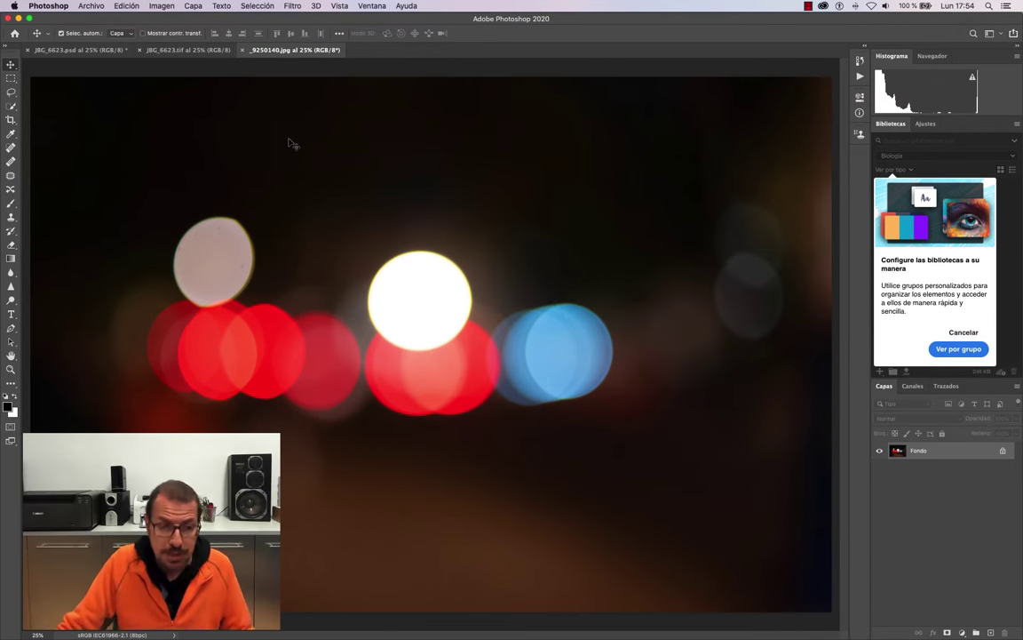
Open Edición > Ajustes de color and list the presets, with Preimpresión en Europa 3 current.
{"action": "left_click", "coordinate": [125, 6]}
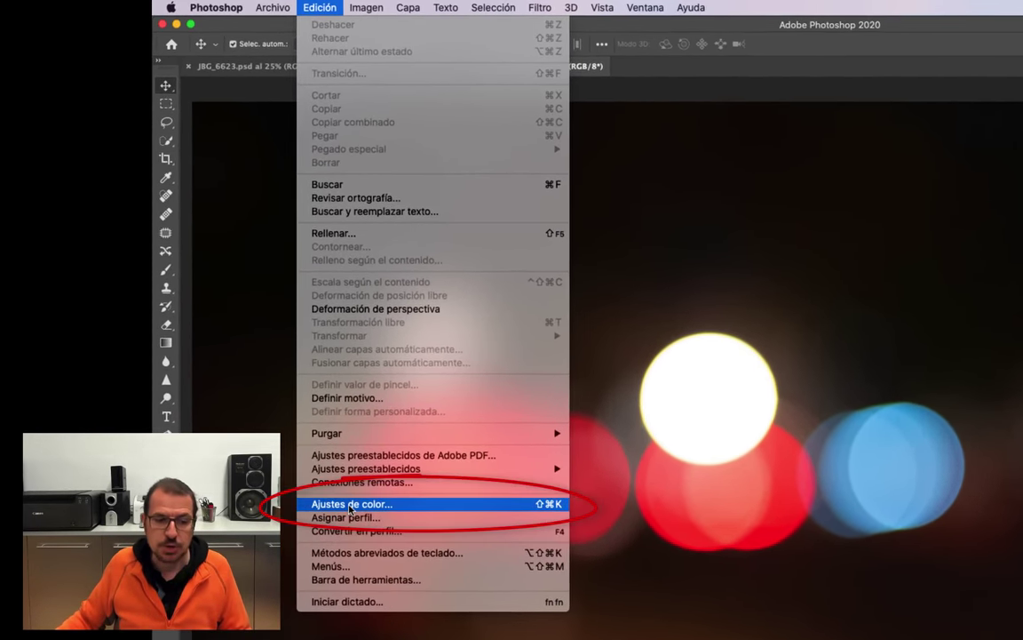
{"action": "left_click", "coordinate": [351, 505]}
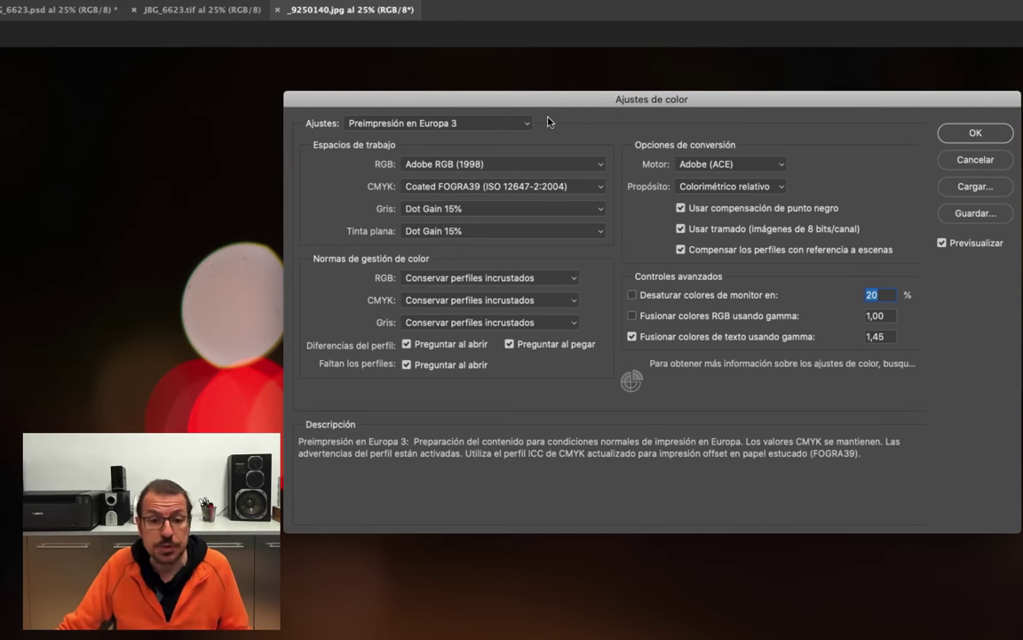
{"action": "left_click", "coordinate": [526, 122]}
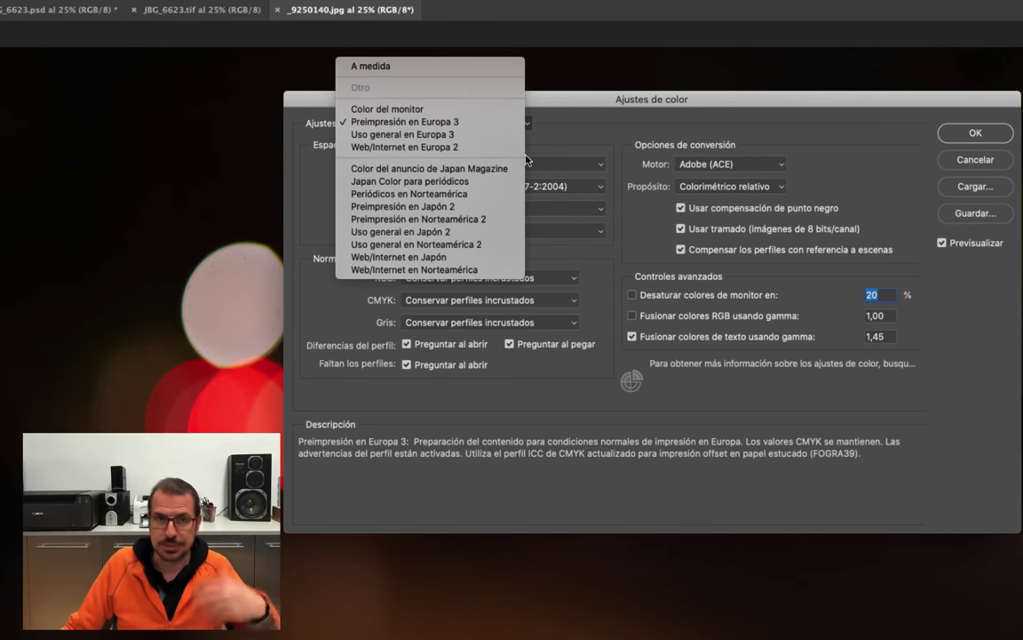
Confirm colour settings with the Preimpresión en Europa 3 preset and Adobe (ACE) engine.
{"action": "left_click", "coordinate": [573, 131]}
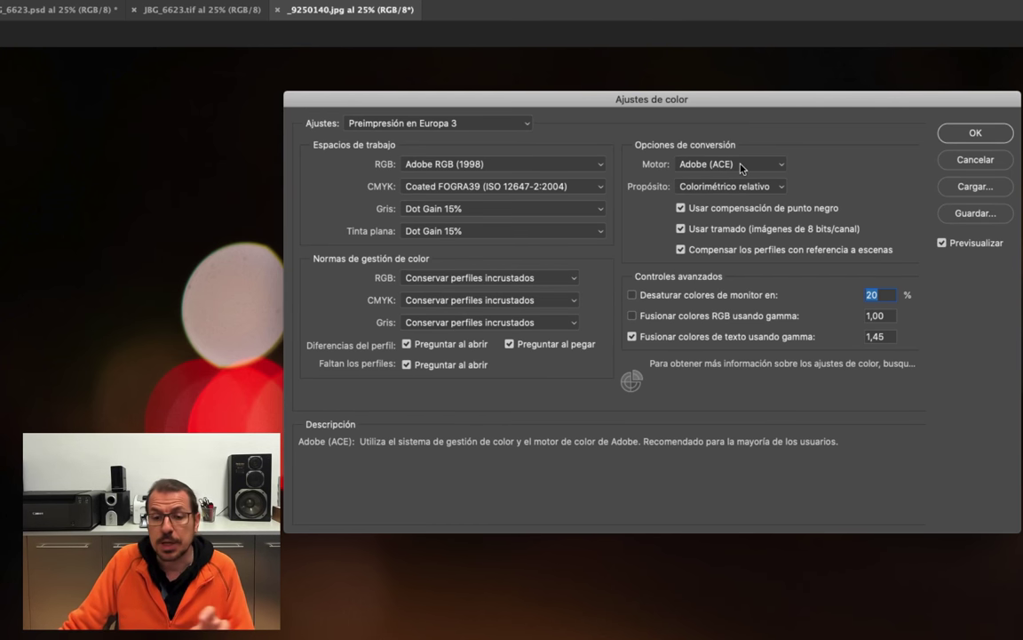
{"action": "left_click", "coordinate": [741, 168]}
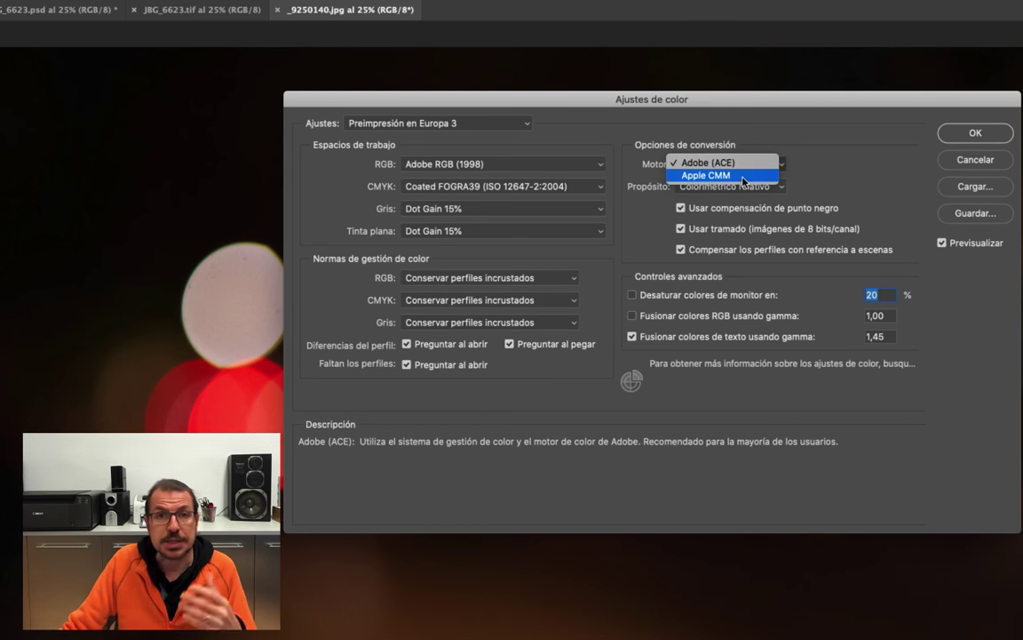
{"action": "left_click", "coordinate": [737, 163]}
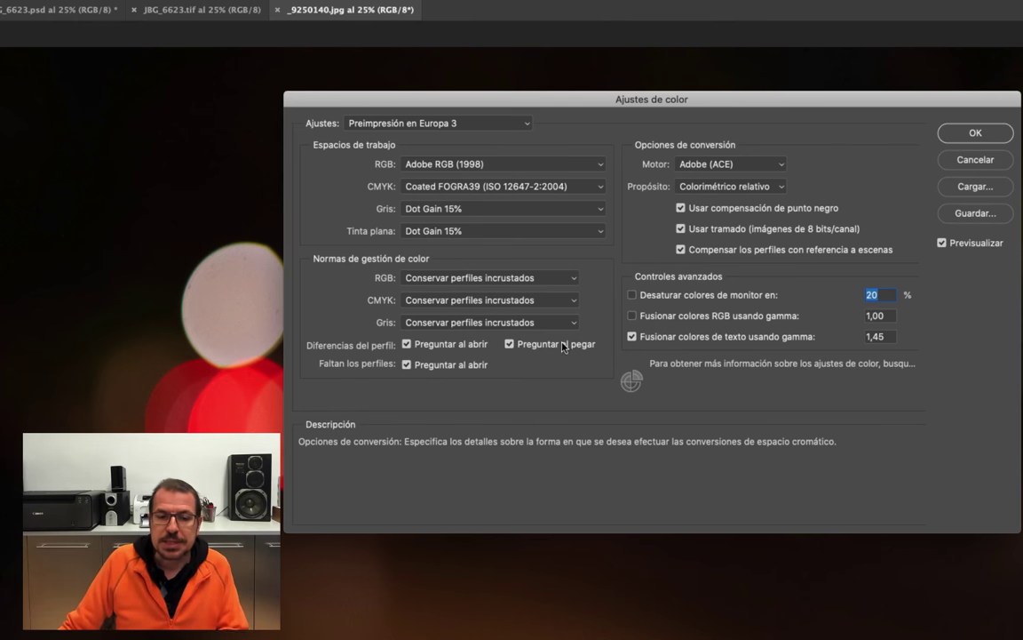
{"action": "left_click", "coordinate": [977, 134]}
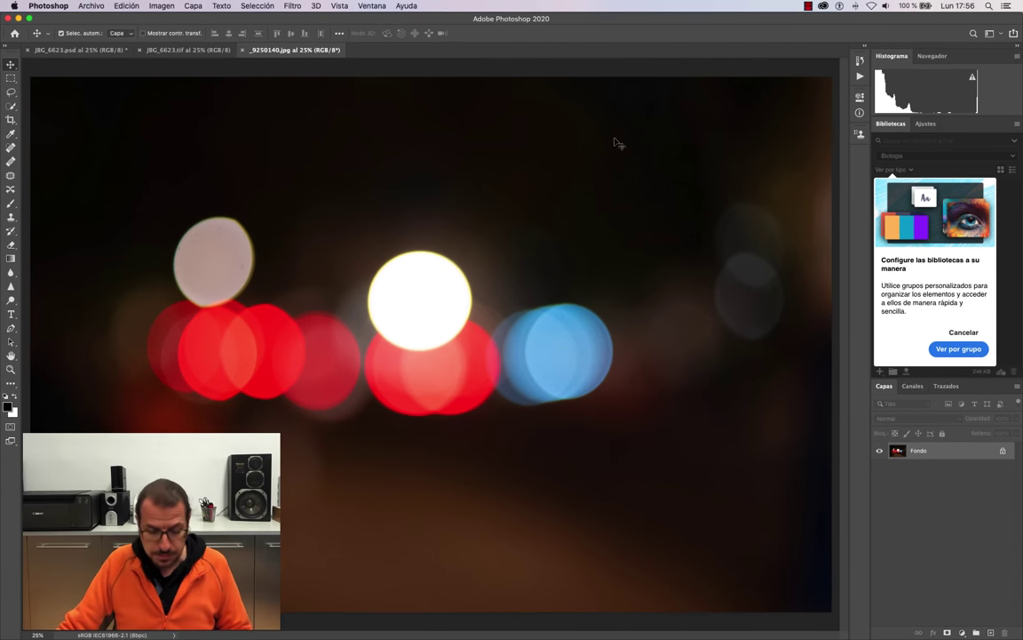
Close _9250140.jpg and reopen it from the desktop to trigger the profile-mismatch warning.
{"action": "key", "text": "super+w"}
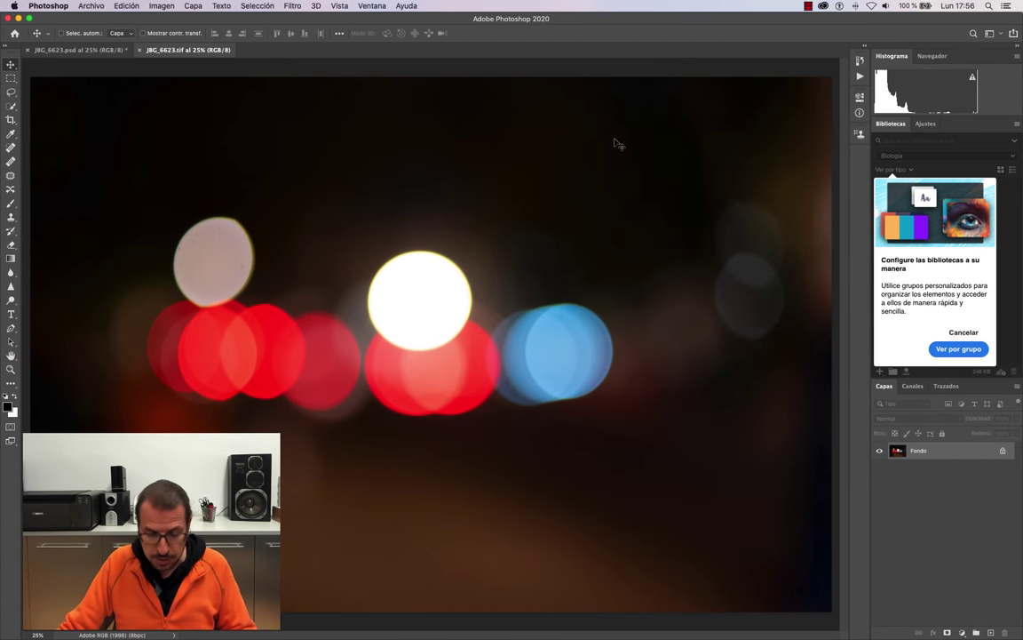
{"action": "key", "text": "super+o"}
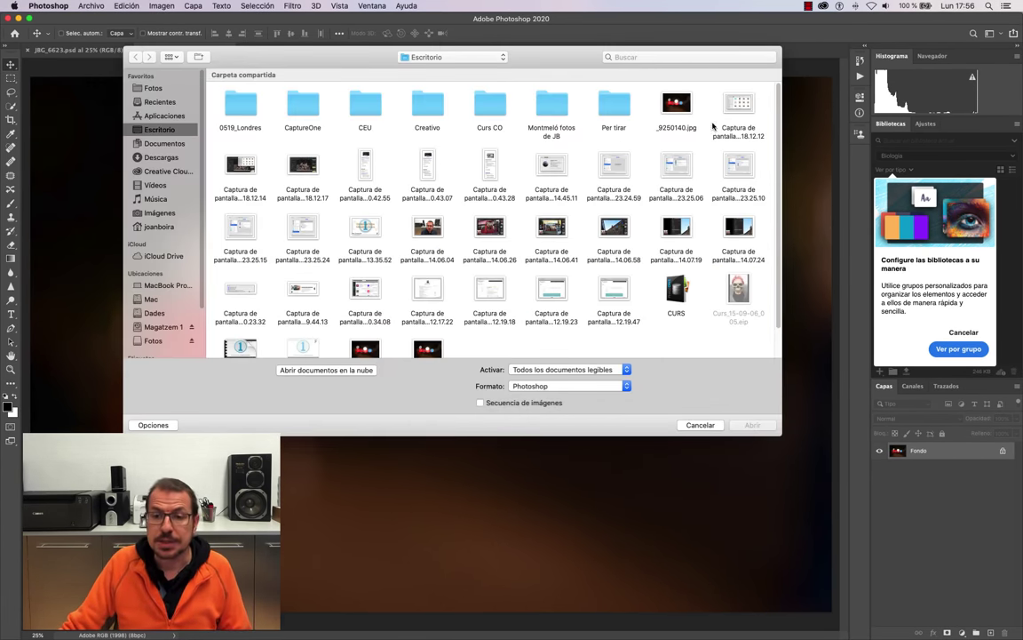
{"action": "left_click", "coordinate": [690, 110]}
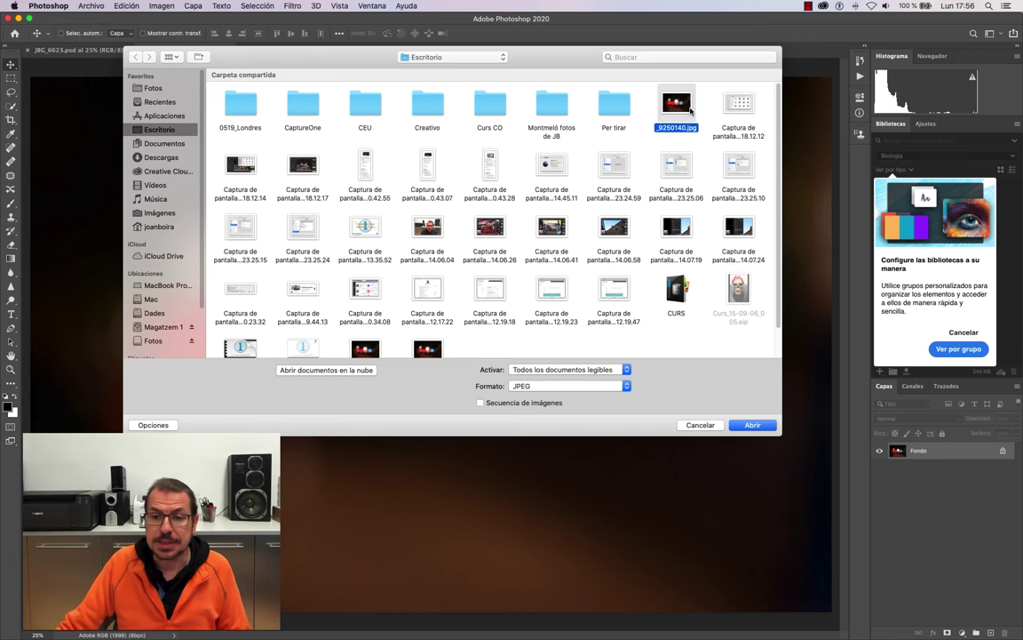
{"action": "left_click", "coordinate": [752, 424]}
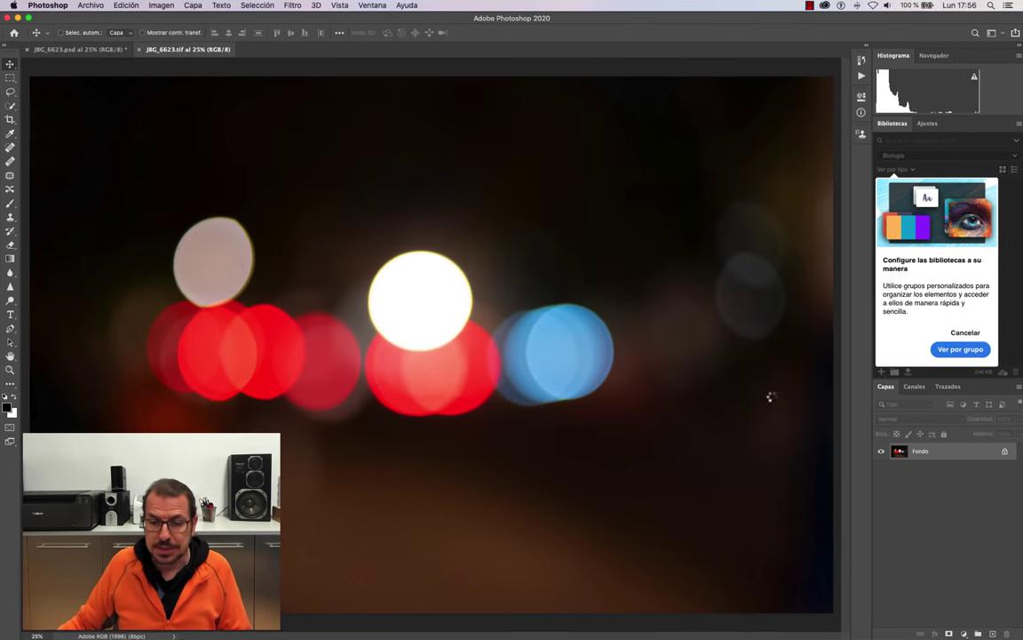